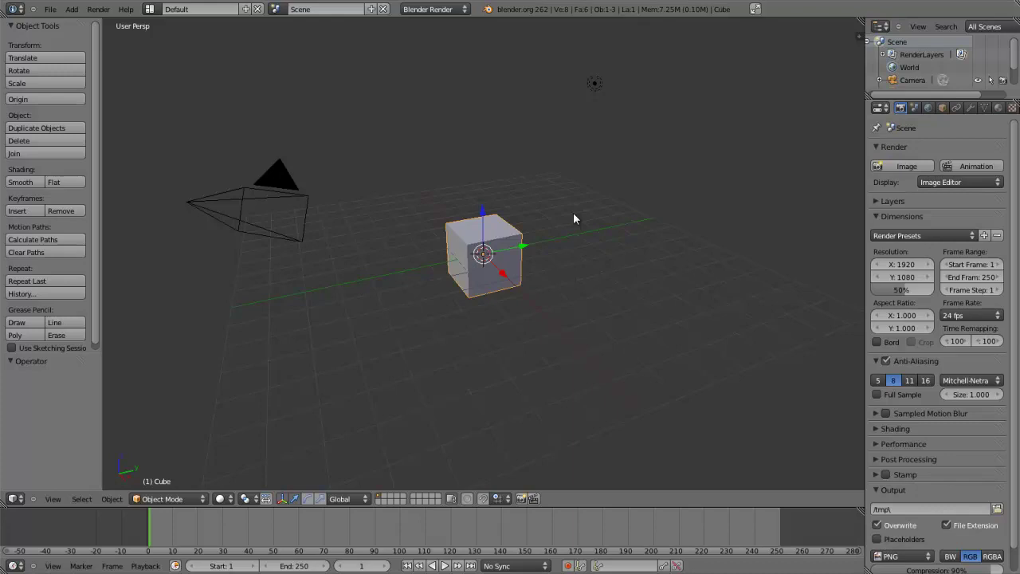
Open User Preferences from the File menu and centre its window over the viewport.
{"action": "left_click", "coordinate": [50, 9]}
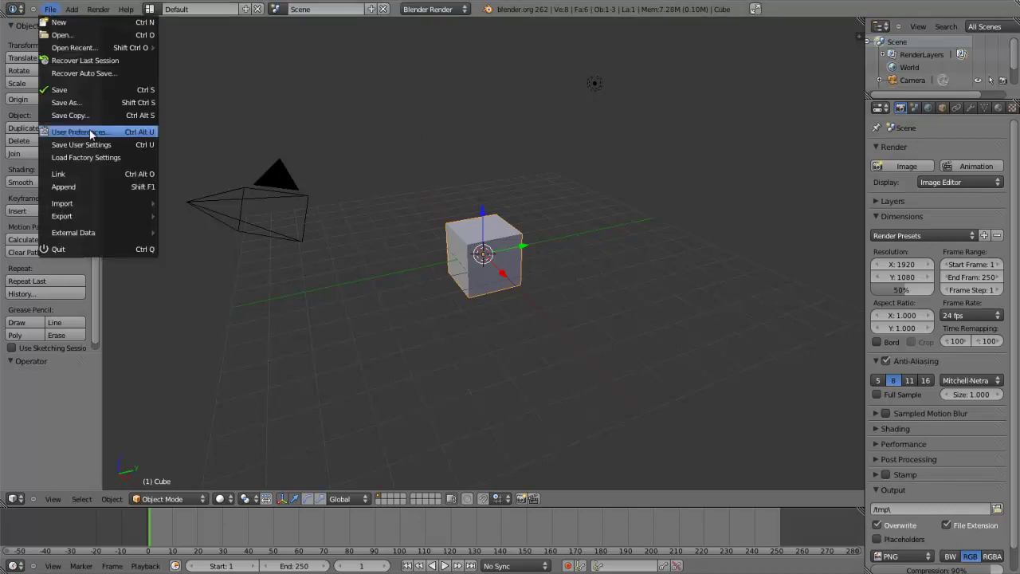
{"action": "left_click", "coordinate": [139, 136]}
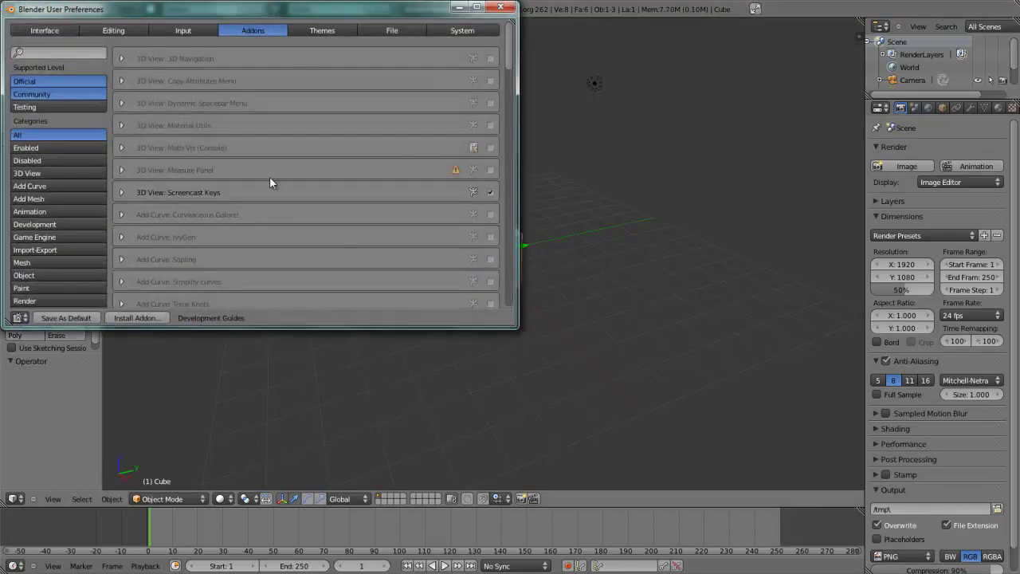
{"action": "left_click_drag", "start_coordinate": [239, 9], "coordinate": [409, 102]}
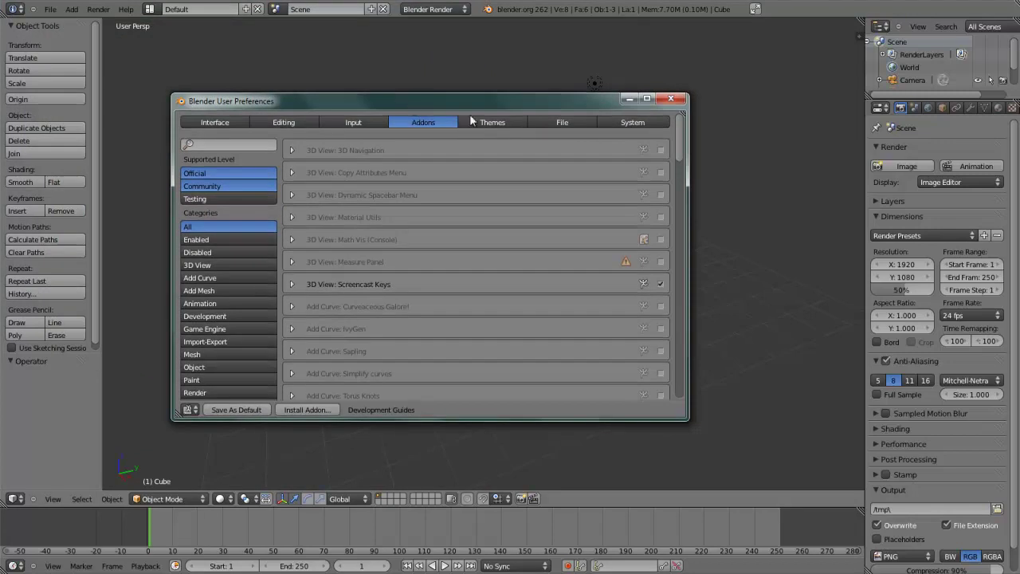
Switch to the Input tab and enable Emulate 3 Button Mouse.
{"action": "left_click", "coordinate": [345, 122]}
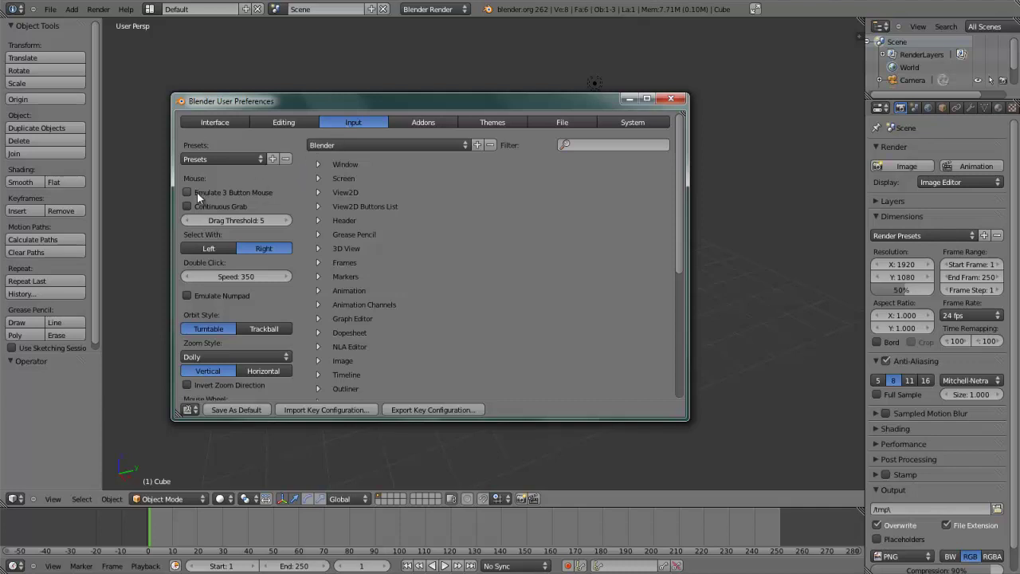
{"action": "left_click", "coordinate": [244, 199]}
Disable Emulate 3 Button Mouse on the Input tab.
{"action": "left_click", "coordinate": [189, 192]}
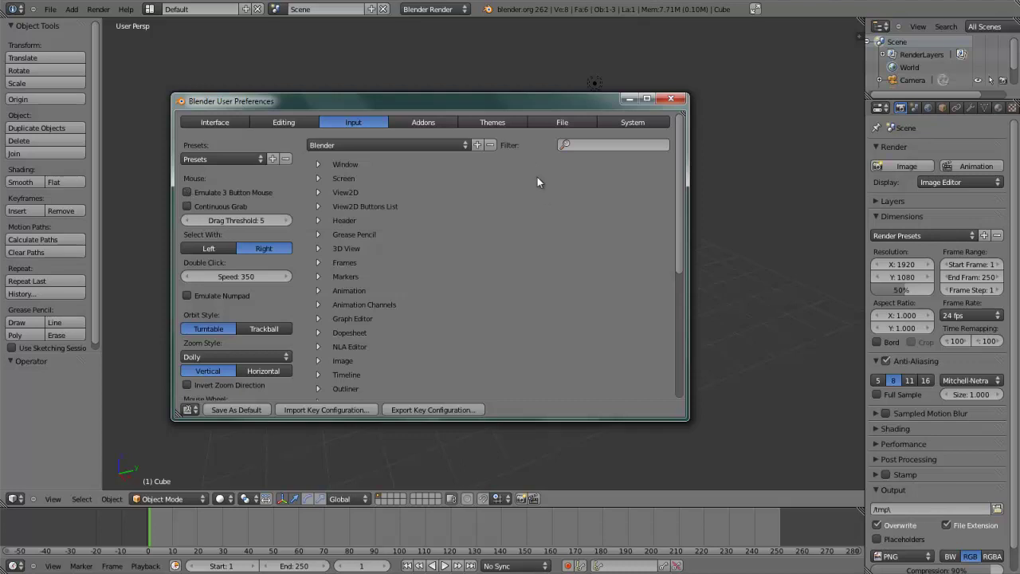